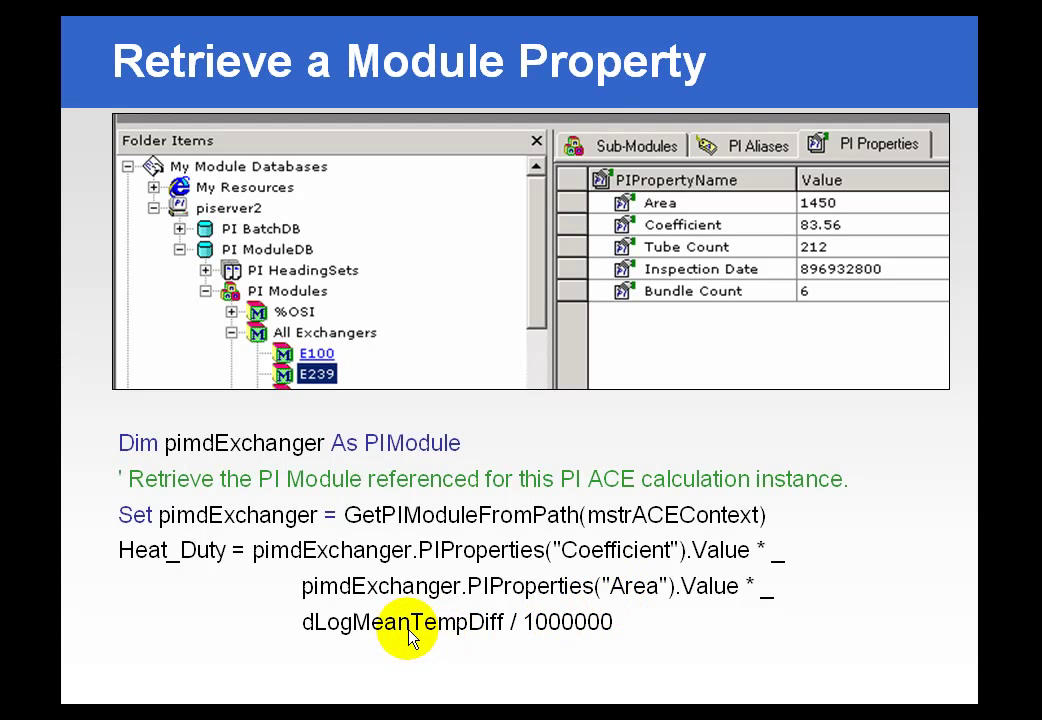
# - Leave the slide deck for the CDT_OnSpec class code in Visual Basic
pyautogui.click(594, 637)
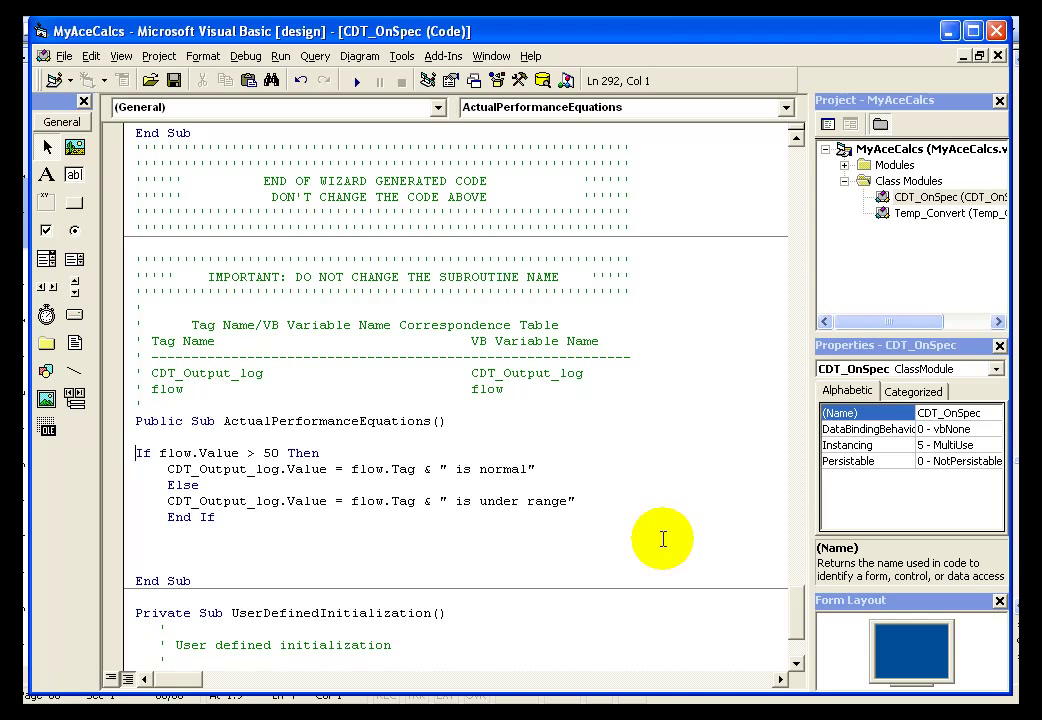
# - Declare pimdbContext As PIModule and dbLimit As Double above the flow test's If line
pyautogui.press('Return')
pyautogui.press('Return')
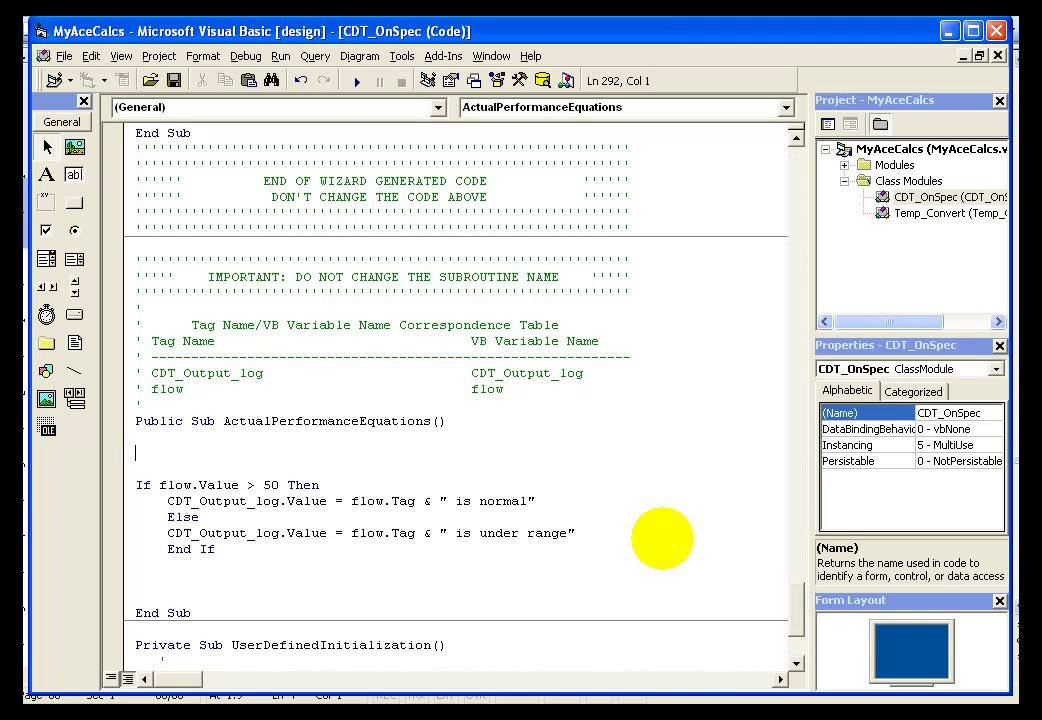
pyautogui.write('dim pimdbContext as PIM')
pyautogui.press('Down')
pyautogui.press('Down')
pyautogui.press('Tab')
pyautogui.press('Return')
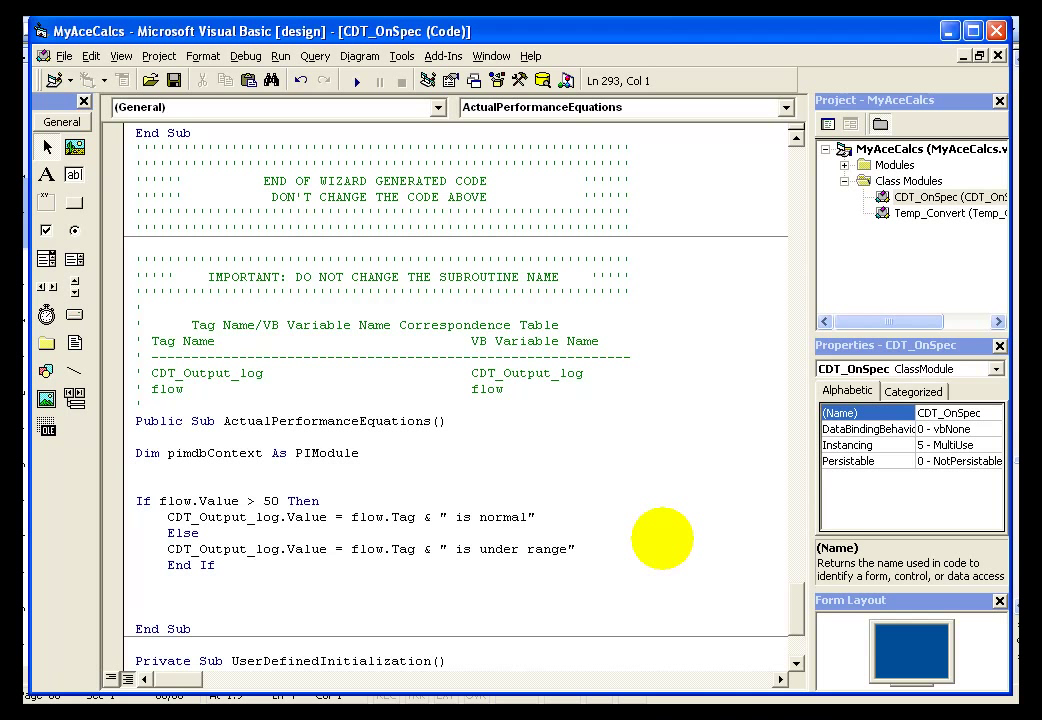
pyautogui.write('dim db')
pyautogui.write('Limit as dou')
pyautogui.press('Tab')
pyautogui.press('Return')
pyautogui.press('Return')
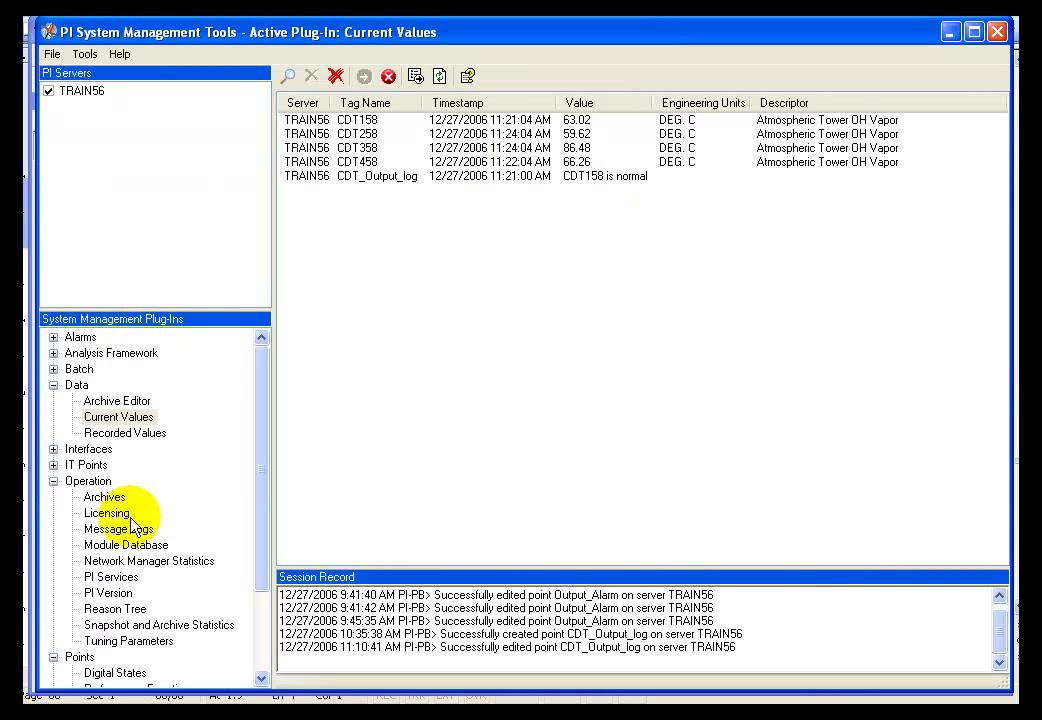
# - Check in the Module Database that Unit 1's Design property is 125
pyautogui.click(117, 544)
pyautogui.click(346, 194)
pyautogui.click(438, 259)
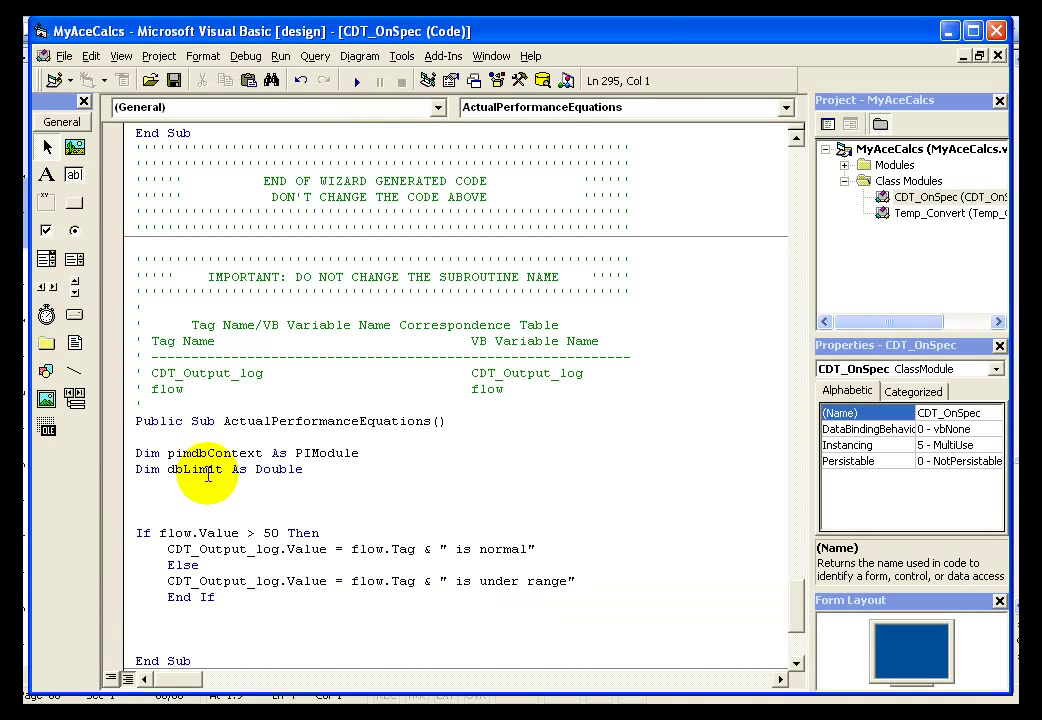
# - Start a 'Set pimdbContext' line on the blank line above the flow test
pyautogui.doubleClick(270, 533)
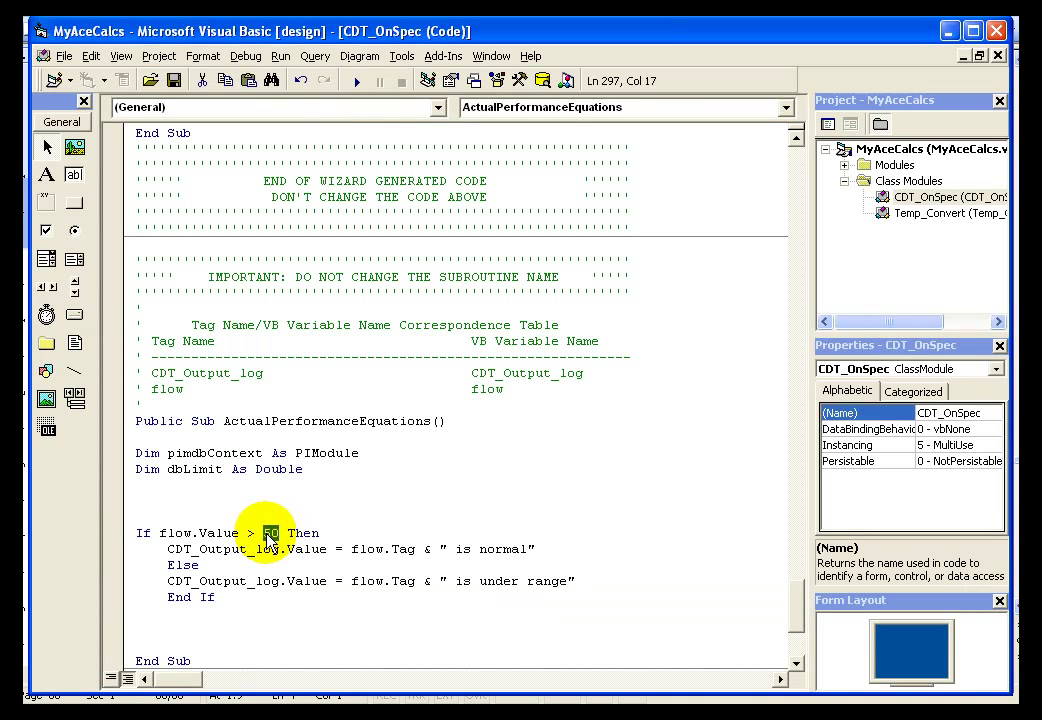
pyautogui.click(195, 501)
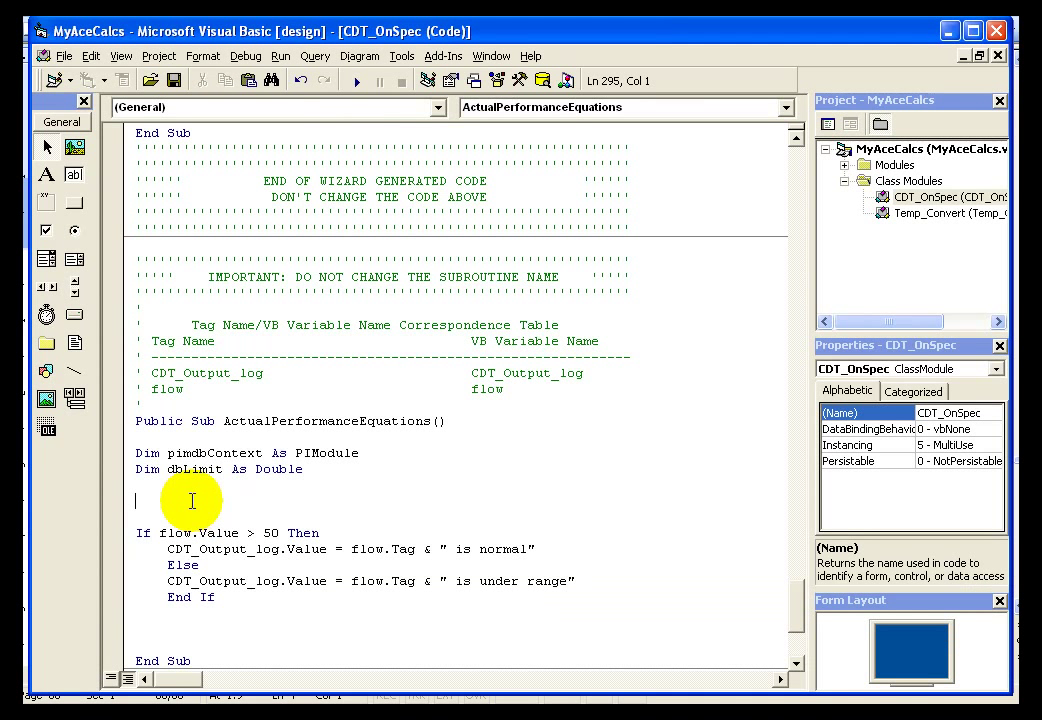
pyautogui.write('set ')
pyautogui.write('pimd')
pyautogui.write('bC')
pyautogui.hotkey('ctrl', 'j')
pyautogui.press('Tab')
# - Complete the line as '= GetPIModuleFromPath(mstrACEContext)'
pyautogui.write('= ')
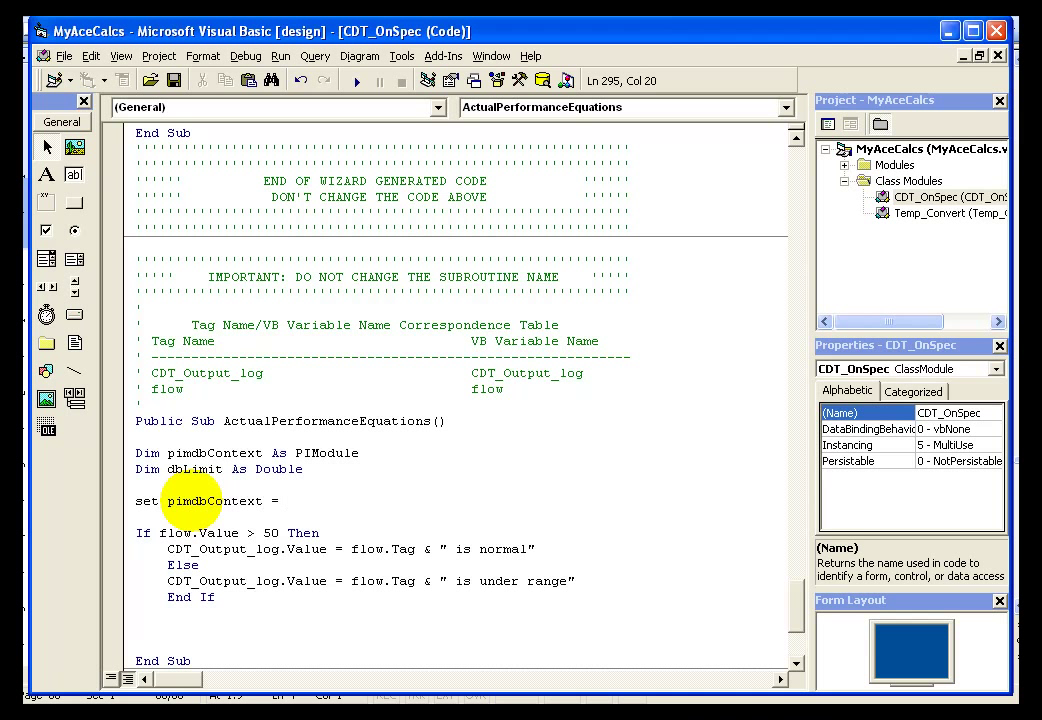
pyautogui.write('getpi')
pyautogui.hotkey('ctrl', 'space')
pyautogui.press('Down')
pyautogui.press('Down')
pyautogui.press('Down')
pyautogui.press('Down')
pyautogui.press('Down')
pyautogui.press('Tab')
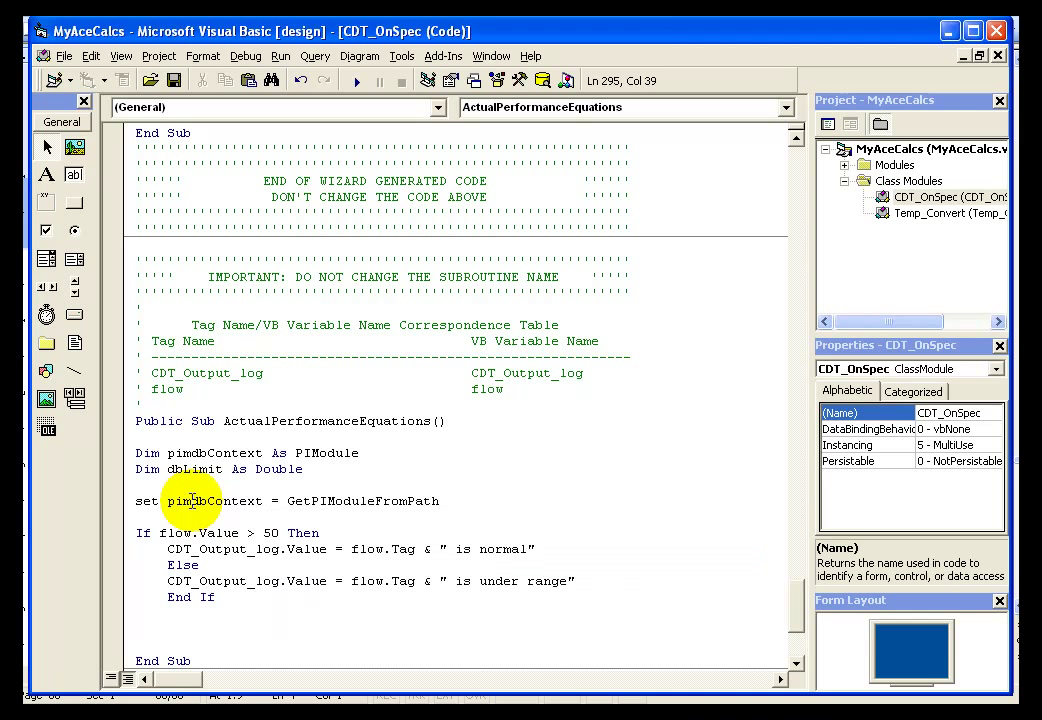
pyautogui.write('(mstr')
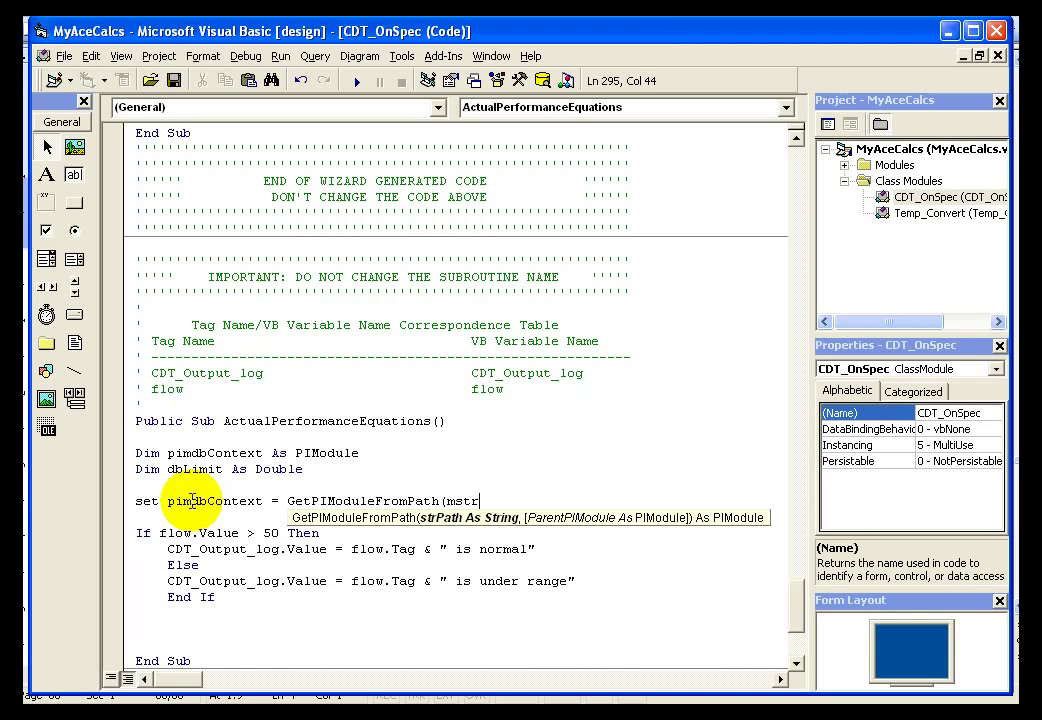
pyautogui.hotkey('ctrl', 'space')
pyautogui.press('Tab')
pyautogui.write(')')
pyautogui.press('Return')
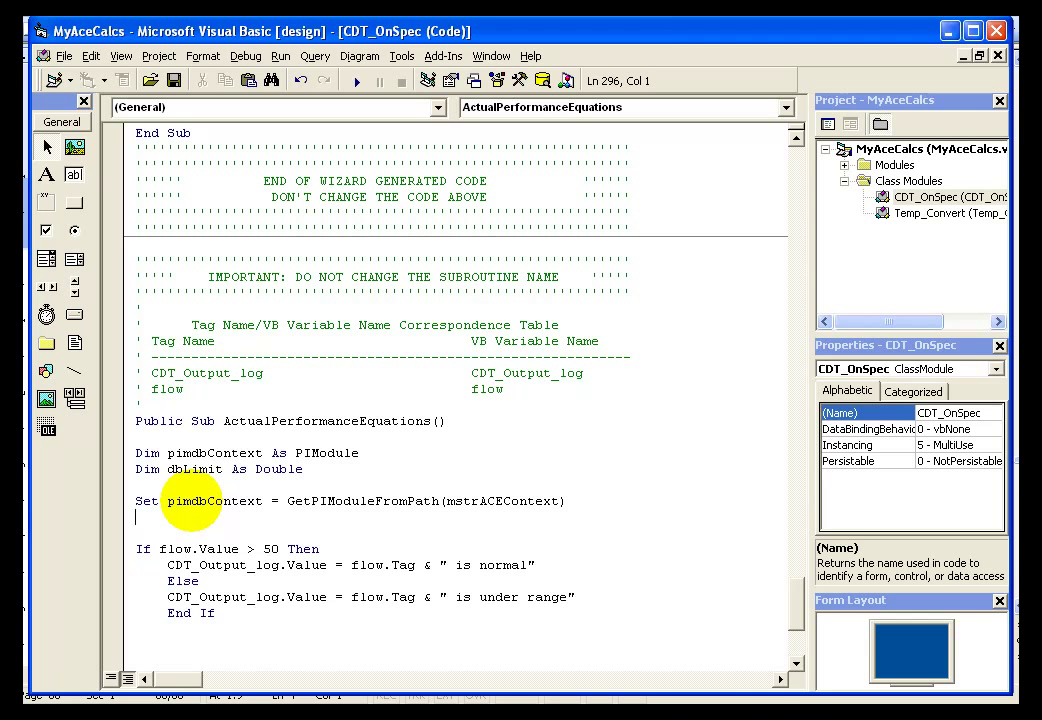
# - Add the line 'dbLimit = pimdbContext.PIProperties("Design").Value'
pyautogui.write('dbl')
pyautogui.hotkey('ctrl', 'space')
pyautogui.press('Tab')
pyautogui.write('= ')
pyautogui.write('pim')
pyautogui.hotkey('ctrl', 'space')
pyautogui.press('Tab')
pyautogui.write('.pi')
pyautogui.press('Down')
pyautogui.press('Down')
pyautogui.press('Down')
pyautogui.press('Tab')
pyautogui.write('("Design").va')
pyautogui.press('Tab')
pyautogui.press('Return')
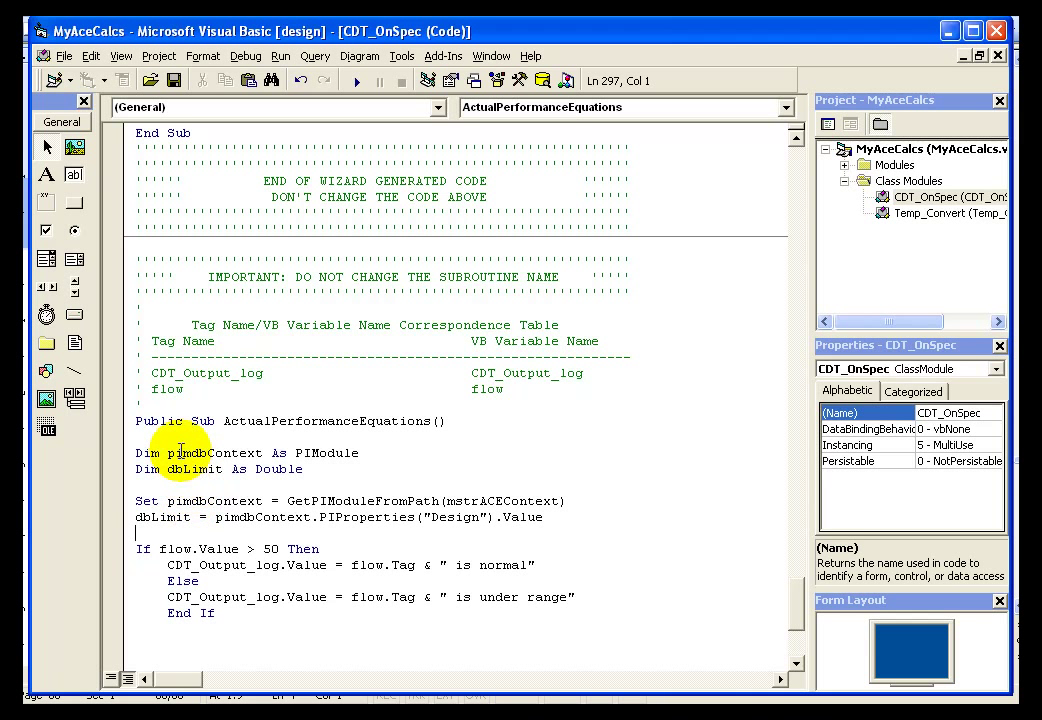
# - Walk through the new dbLimit declaration, Set line and Design property assignment
pyautogui.click(184, 469)
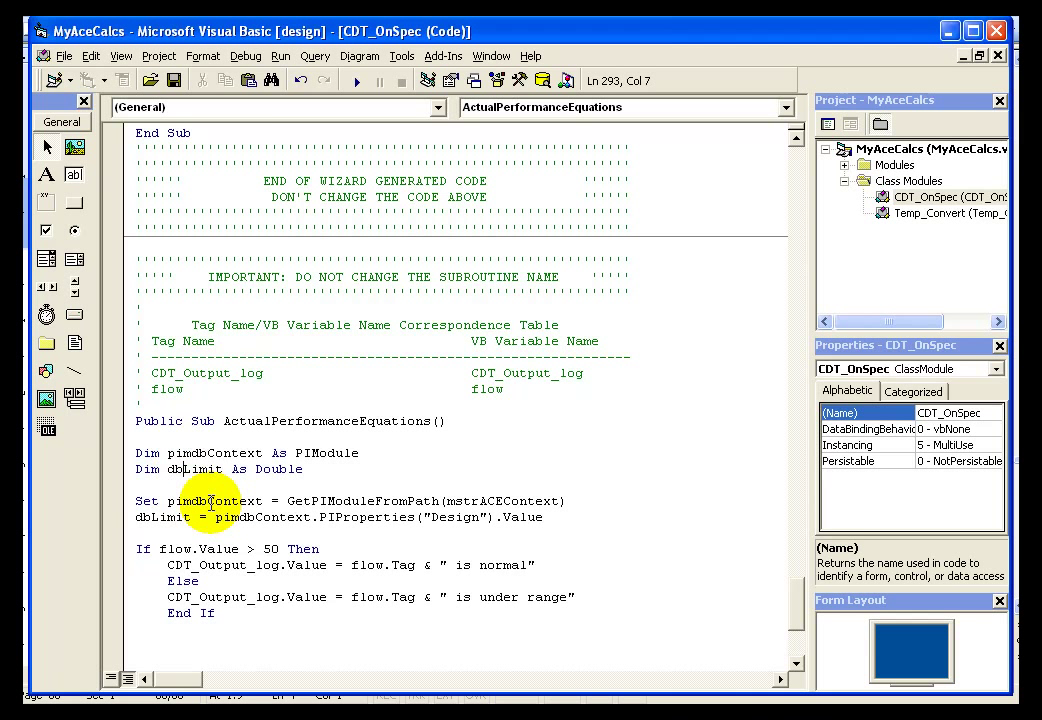
pyautogui.click(211, 501)
pyautogui.click(401, 501)
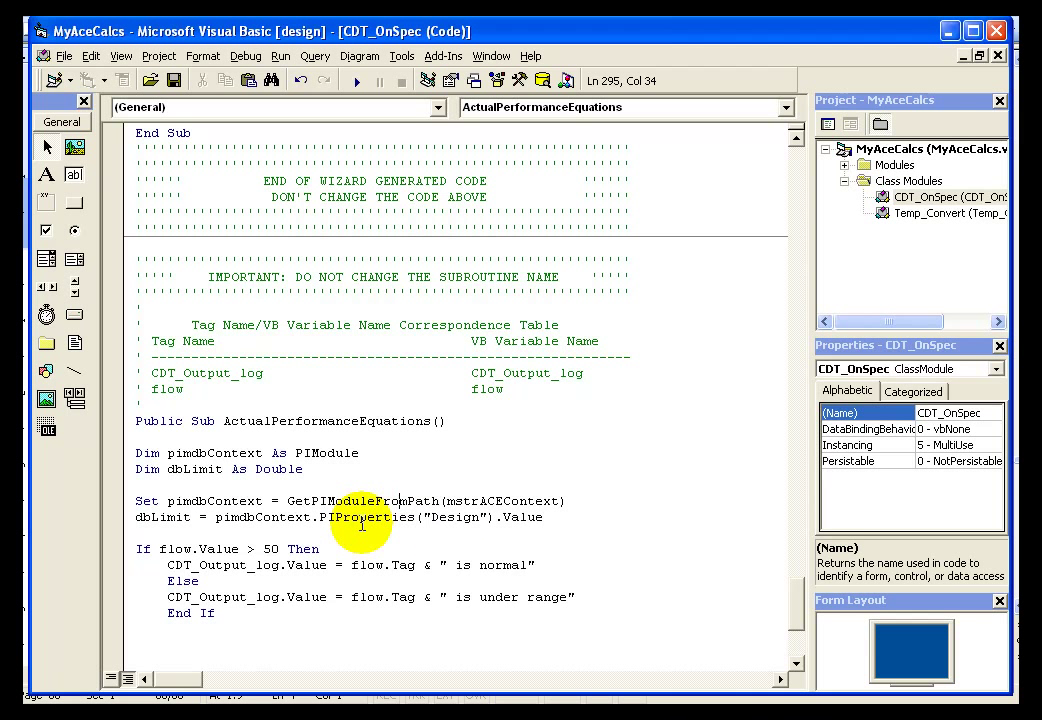
pyautogui.click(158, 519)
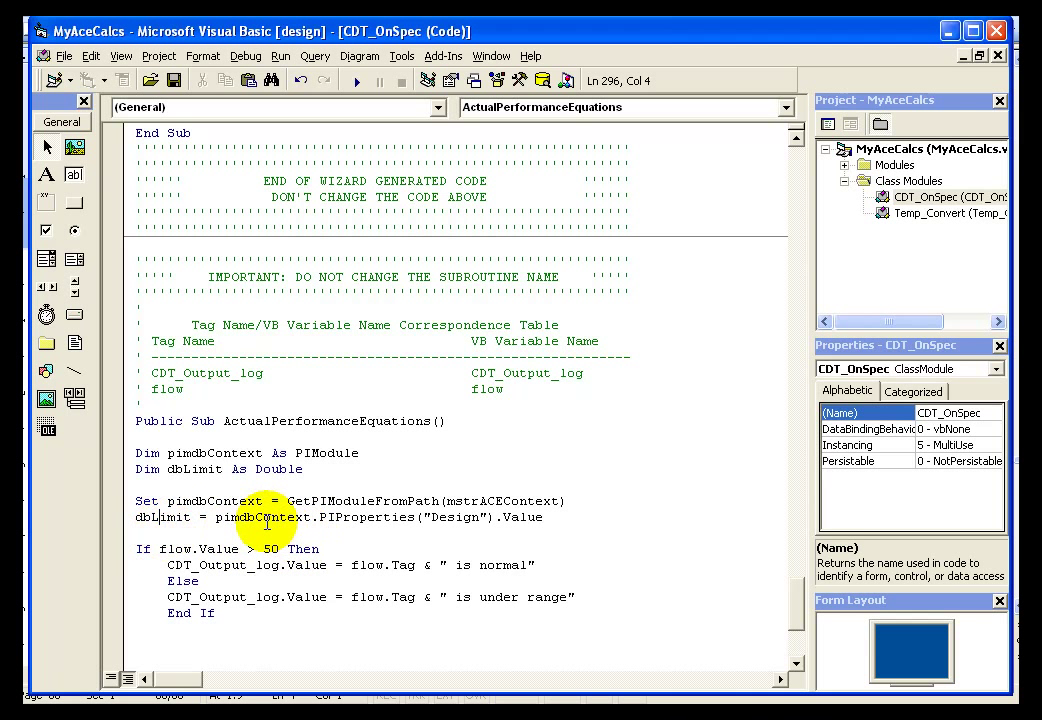
pyautogui.click(268, 517)
pyautogui.click(447, 517)
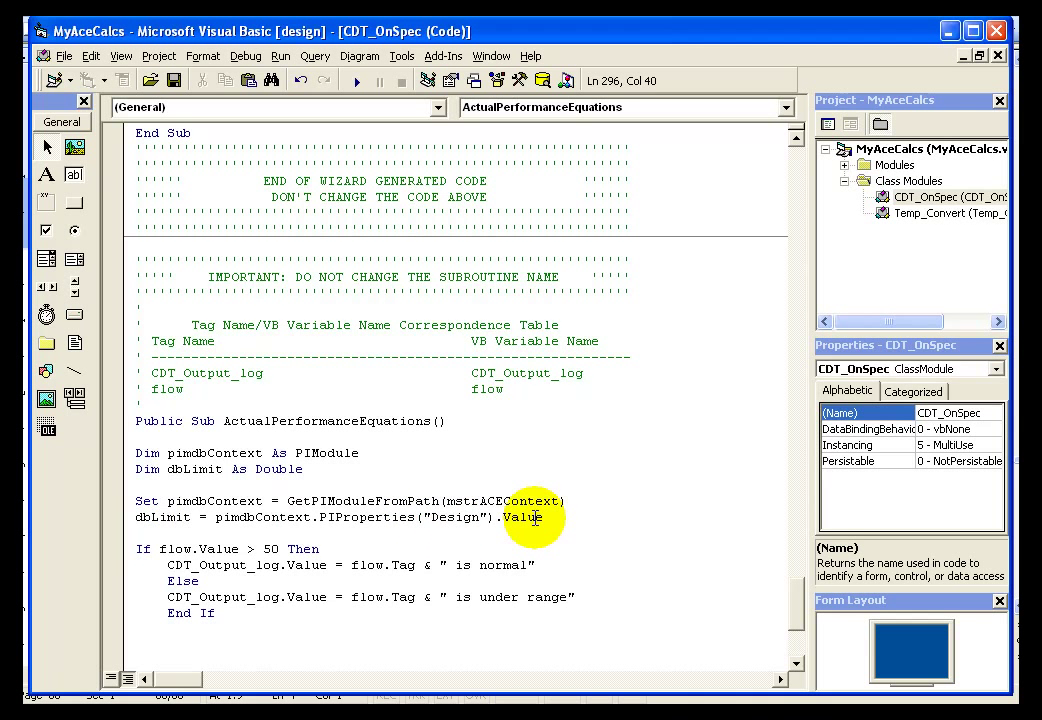
pyautogui.click(533, 517)
# - Replace the hard-coded 50 in the flow test with dbLimit and bring up the Add-Ins menu
pyautogui.doubleClick(271, 549)
pyautogui.write('dbli')
pyautogui.hotkey('ctrl', 'space')
pyautogui.press('Tab')
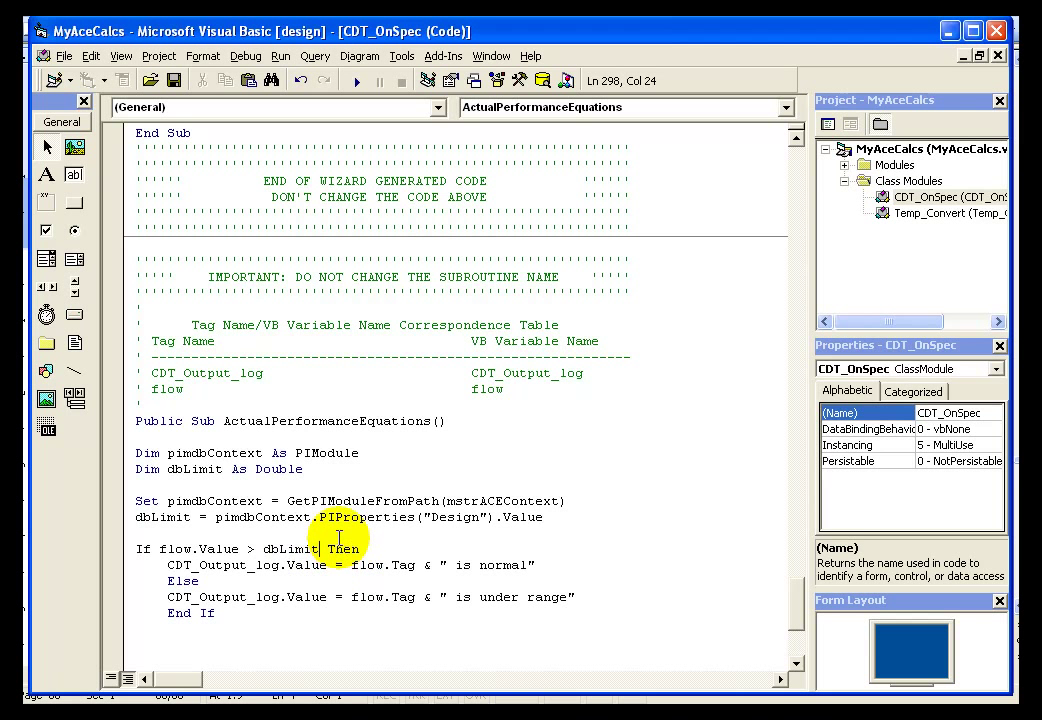
pyautogui.click(438, 56)
# - Test CDT_OnSpec on Unit 1, getting 'CDT158 is under range' for flow 67.68562
pyautogui.click(615, 205)
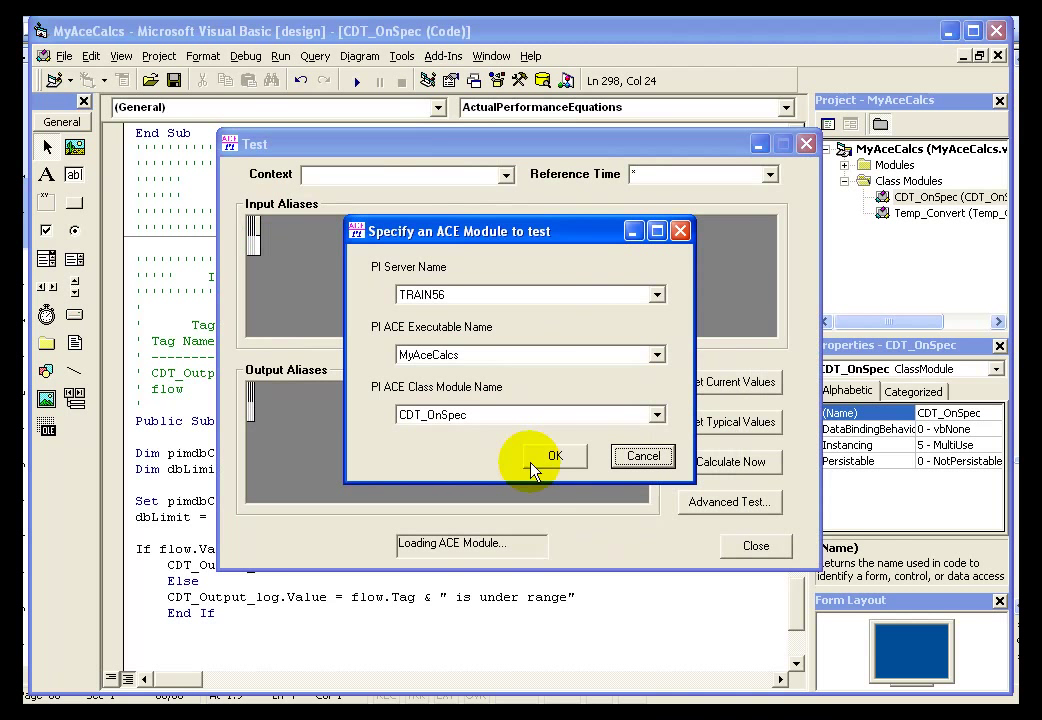
pyautogui.click(566, 460)
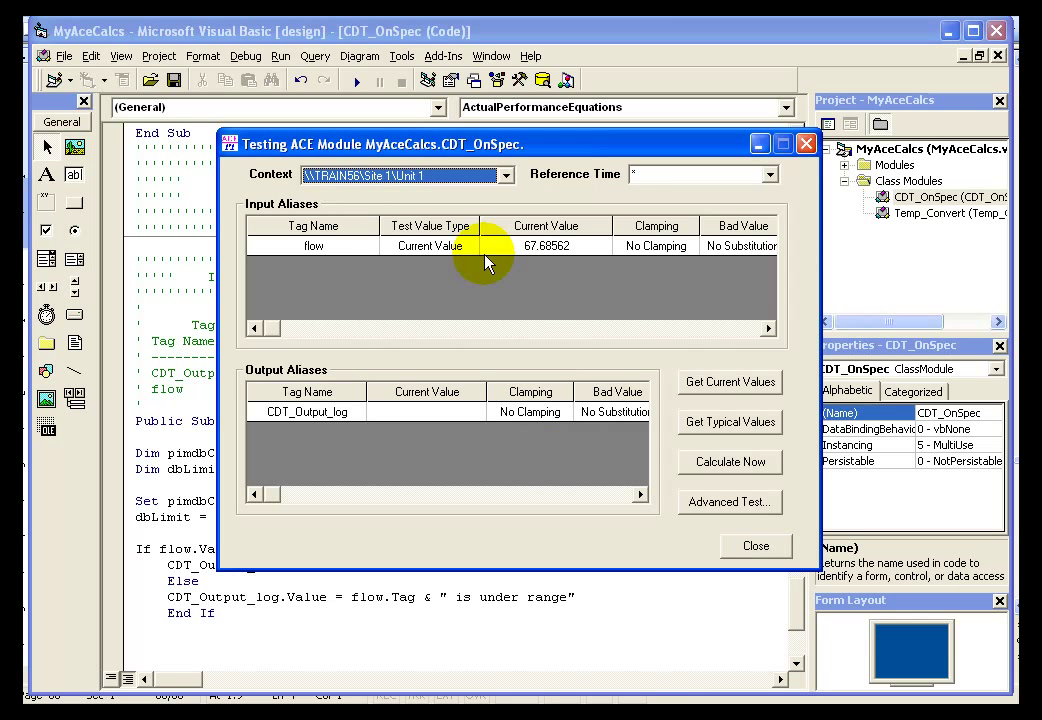
pyautogui.click(712, 461)
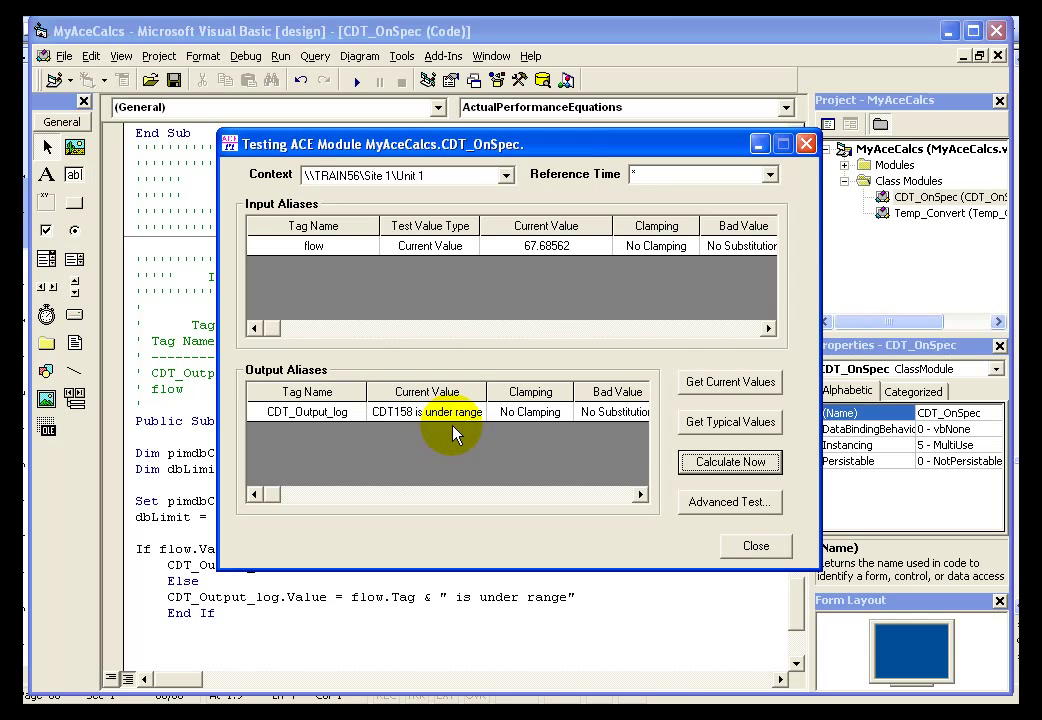
pyautogui.click(755, 548)
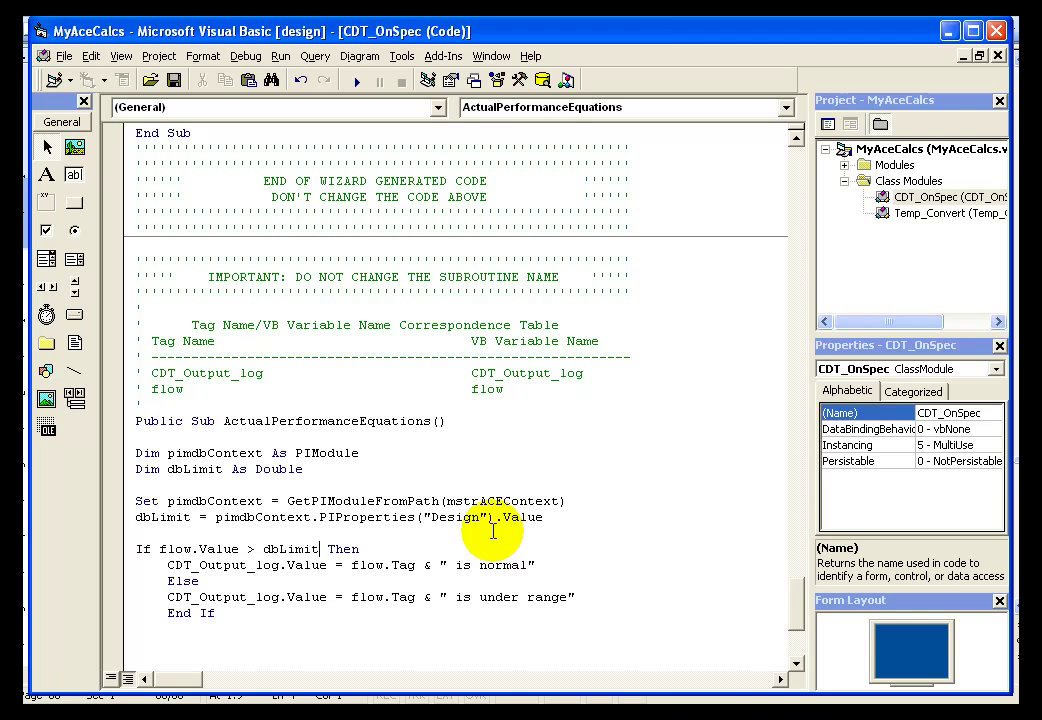
# - Register CDT_OnSpec through PIACEWizard for Unit 1 on a 60-second clock
pyautogui.click(444, 56)
pyautogui.moveTo(476, 145)
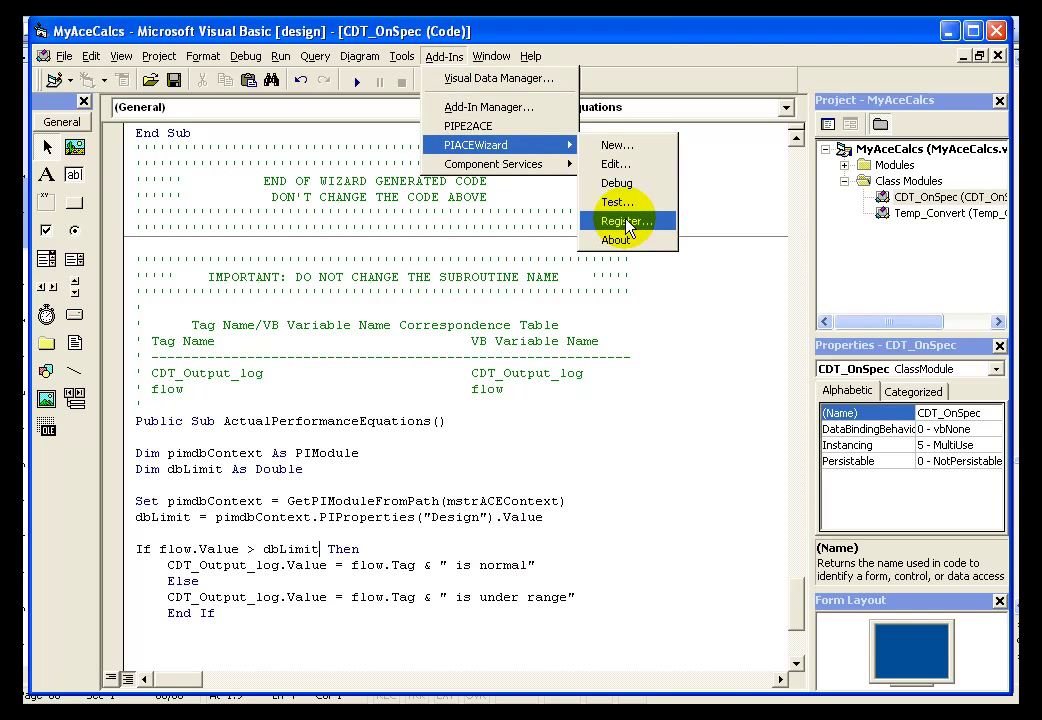
pyautogui.click(627, 223)
pyautogui.click(570, 527)
pyautogui.click(593, 389)
pyautogui.click(668, 530)
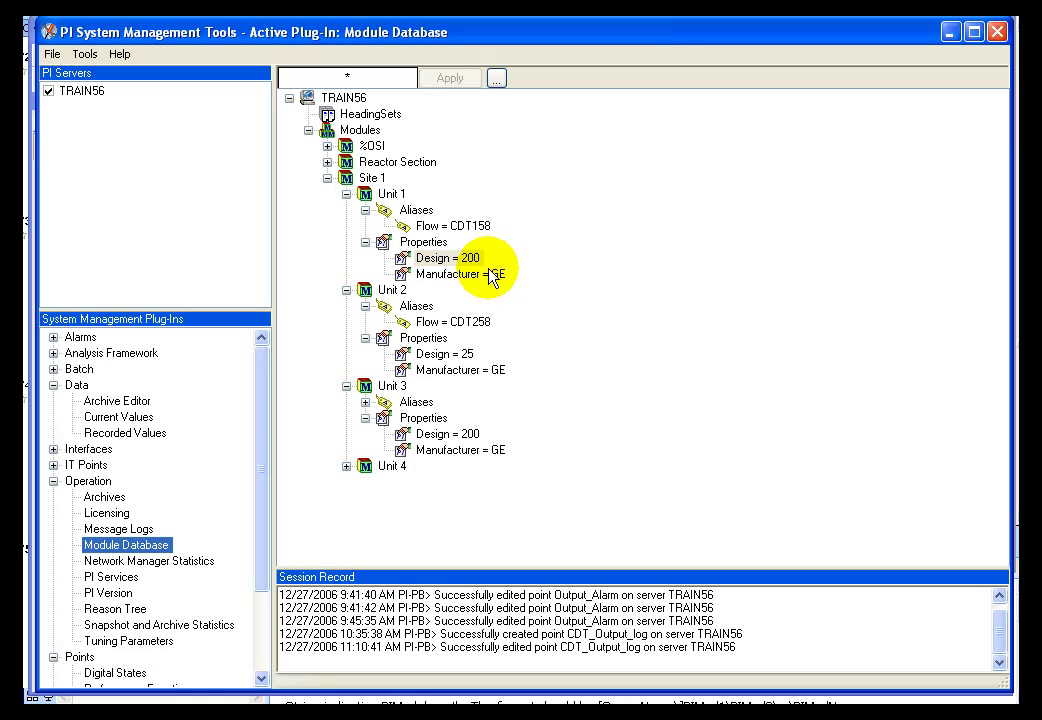
pyautogui.click(469, 259)
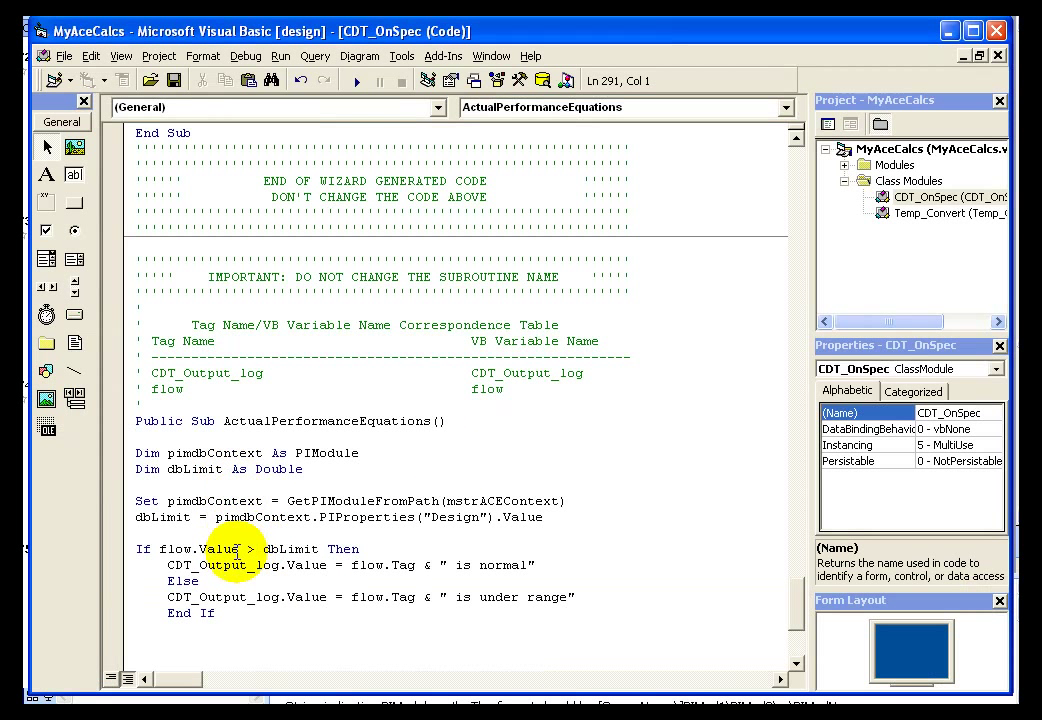
pyautogui.click(233, 549)
pyautogui.click(248, 549)
pyautogui.click(288, 549)
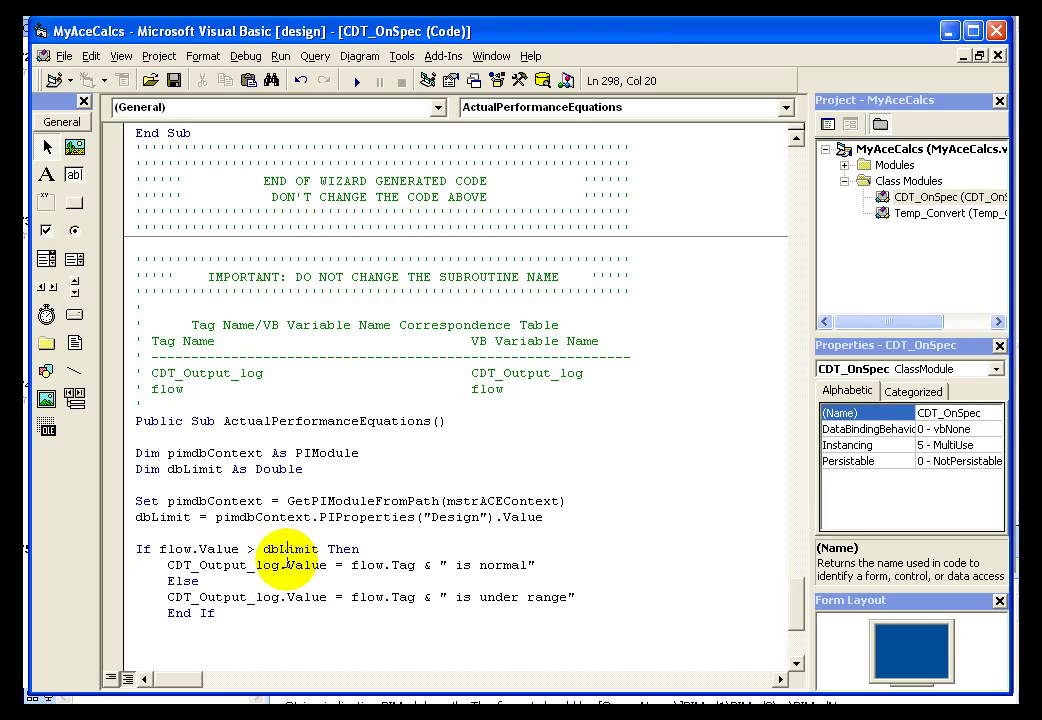
pyautogui.moveTo(584, 597); pyautogui.dragTo(351, 597)
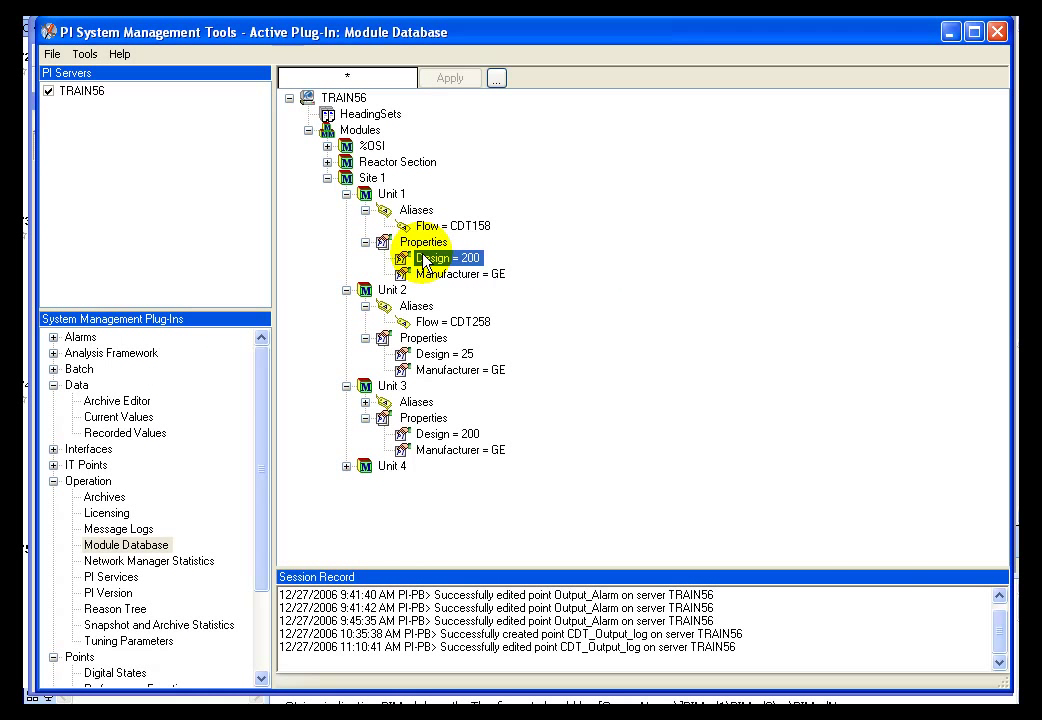
# - Inspect the Design properties of Unit 1 and Unit 3, both now 200
pyautogui.click(443, 262)
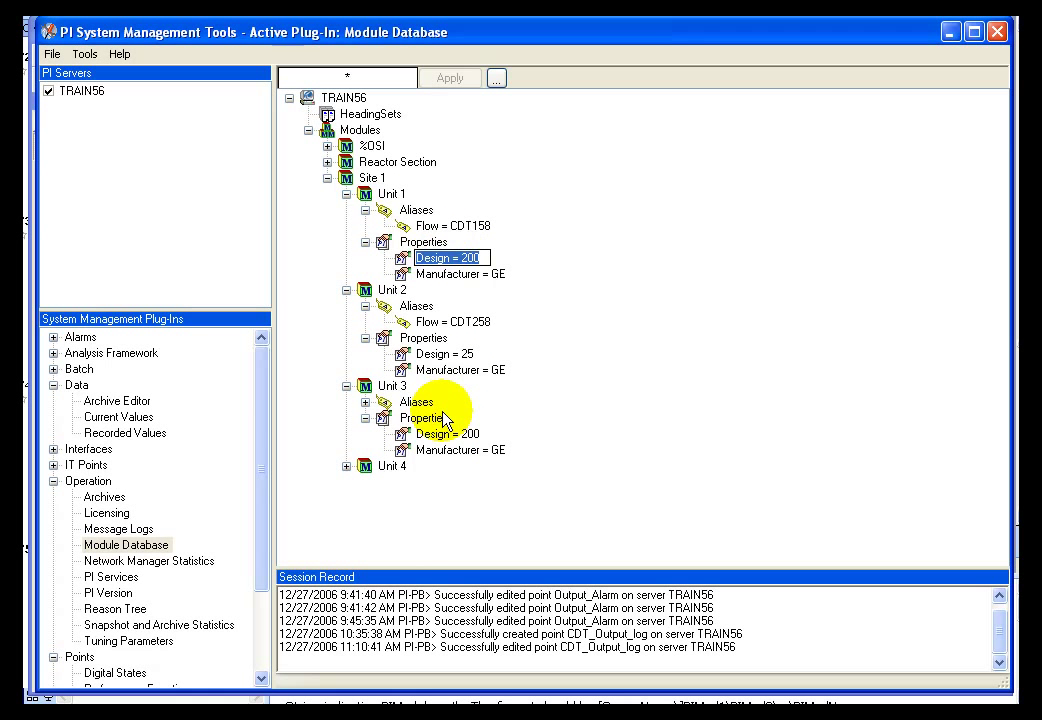
pyautogui.press('Return')
pyautogui.click(466, 436)
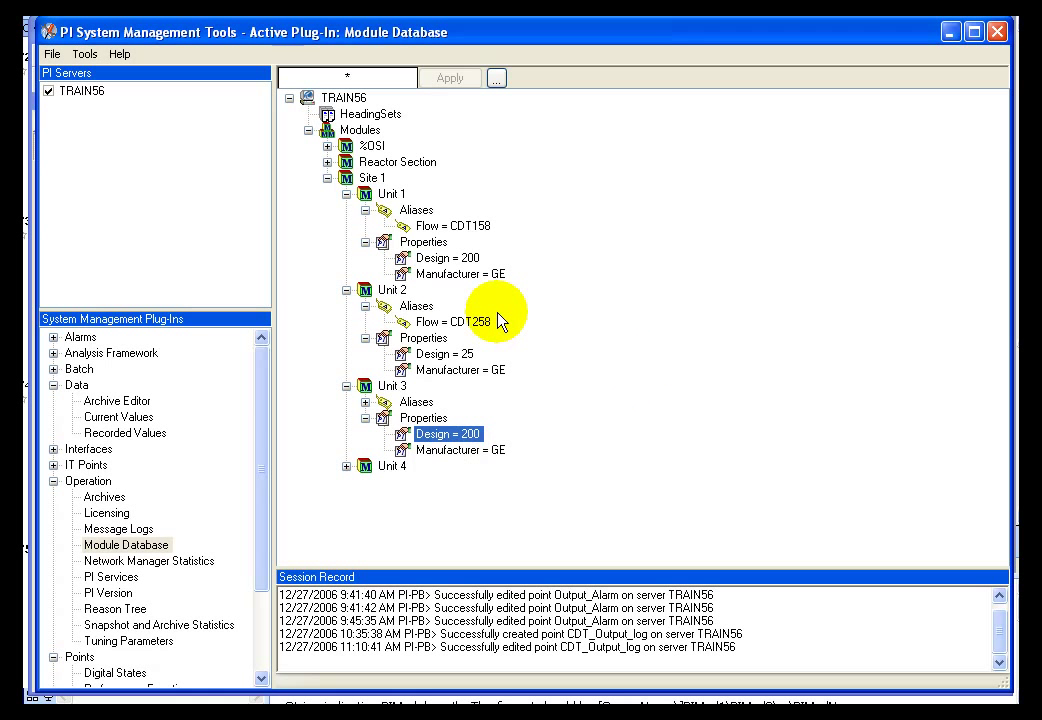
# - Show current tag values and refresh until CDT_Output_log reads 'CDT158 is under range'
pyautogui.click(130, 417)
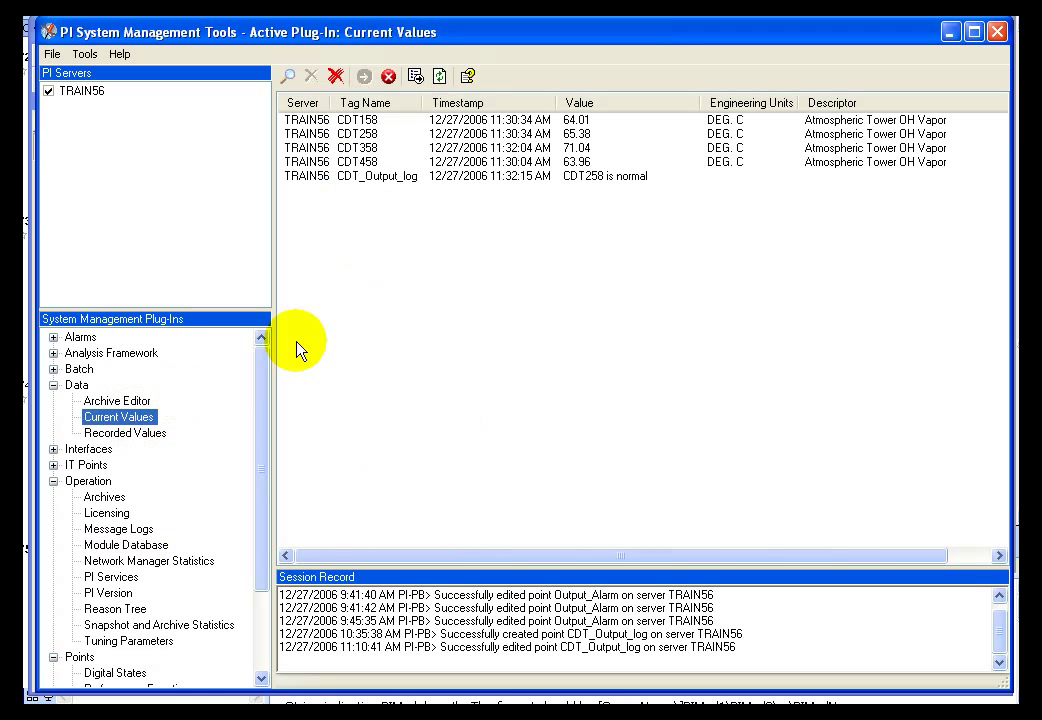
pyautogui.click(546, 240)
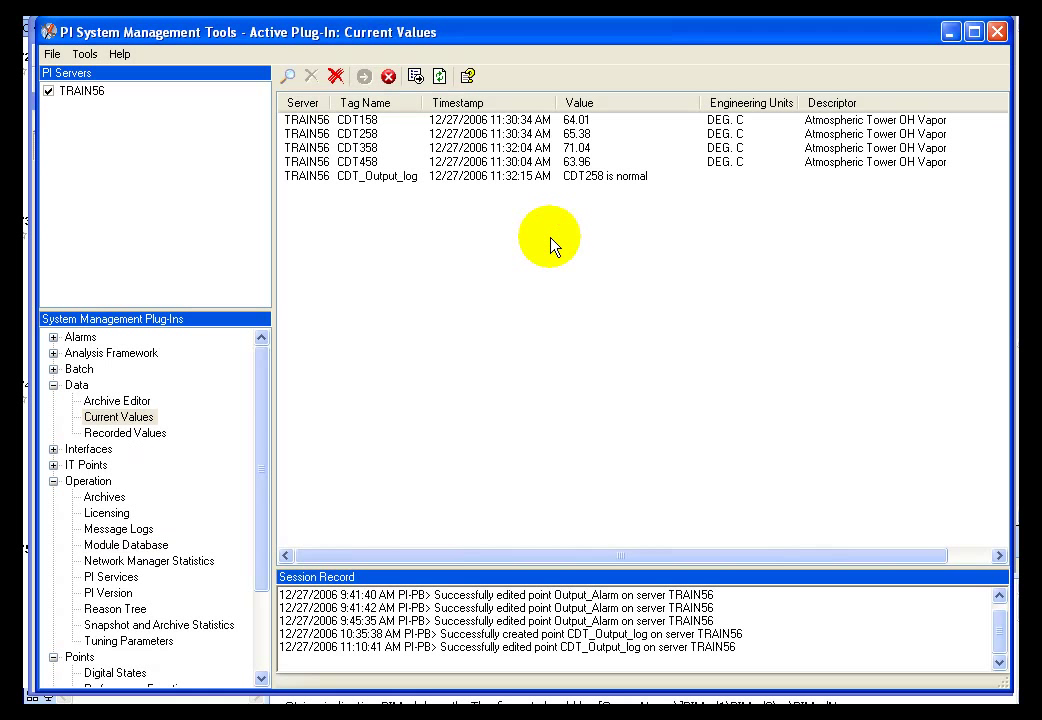
pyautogui.click(381, 188)
pyautogui.click(508, 208)
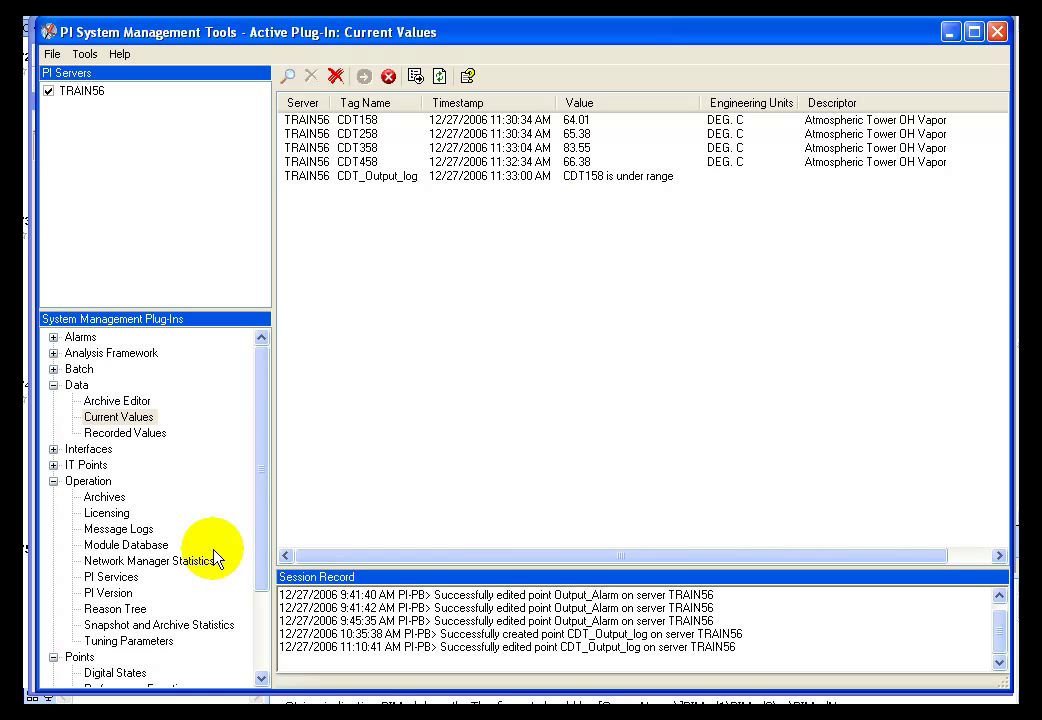
# - Return to the Module Database and select Unit 1's Design property of 200
pyautogui.click(150, 545)
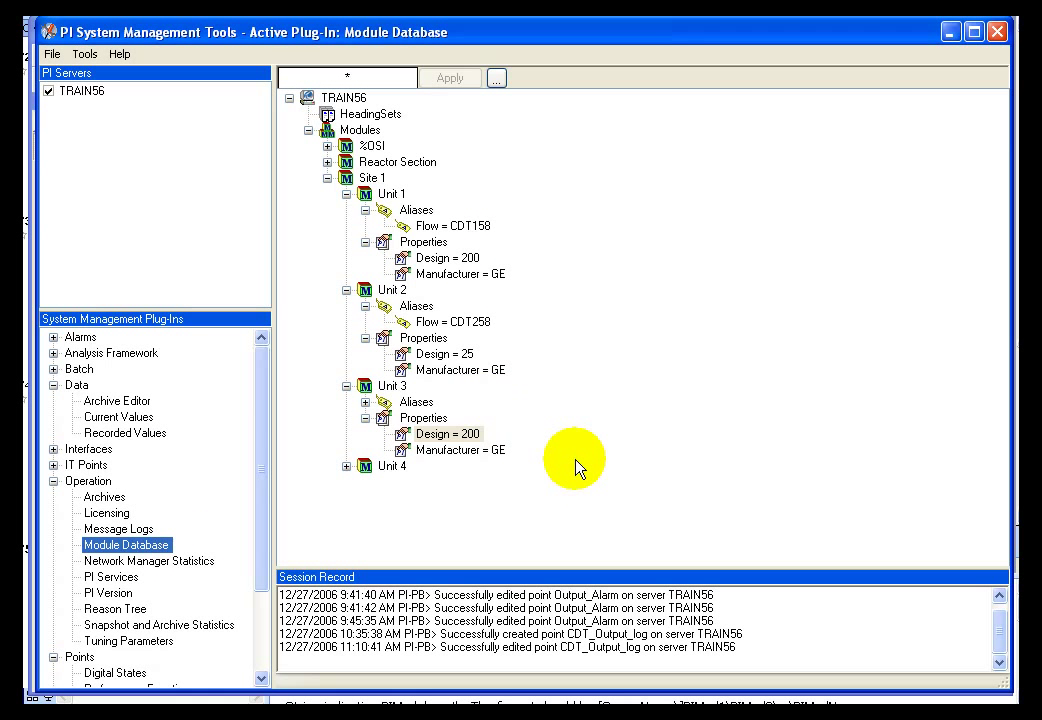
pyautogui.click(427, 262)
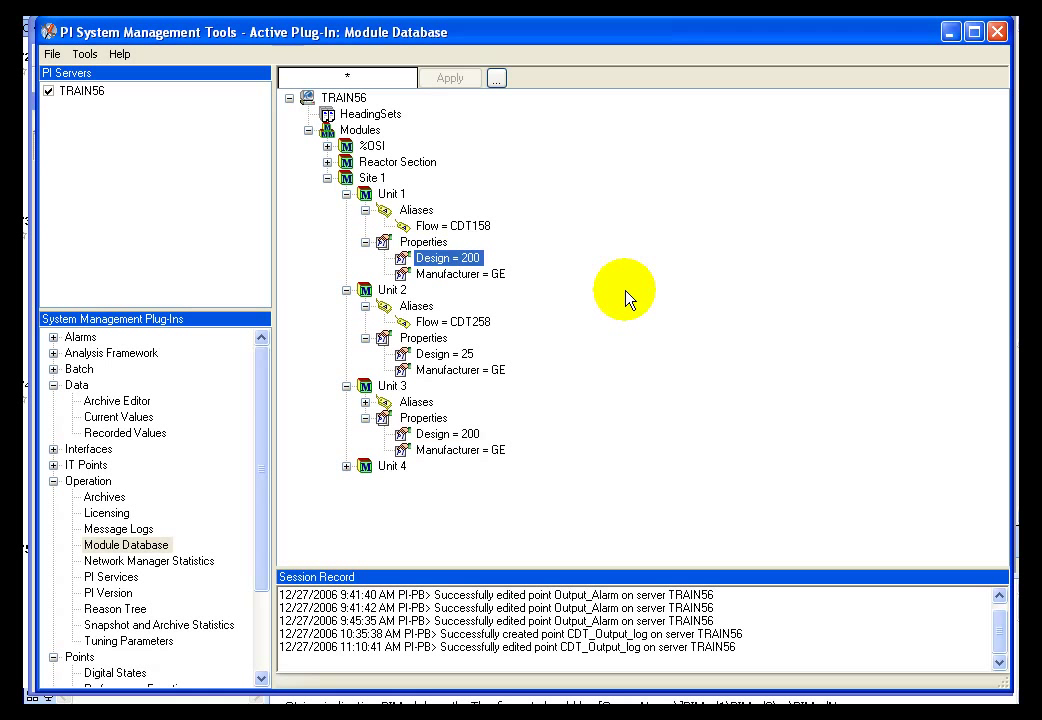